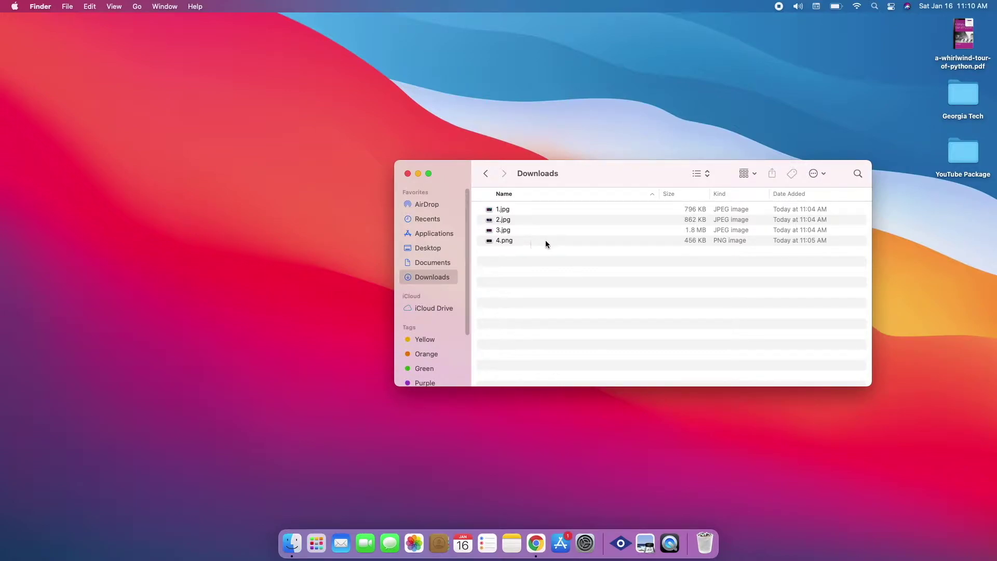
# - Open the colourful smoke image 1.jpg from Downloads in Preview
pyautogui.doubleClick(571, 208)
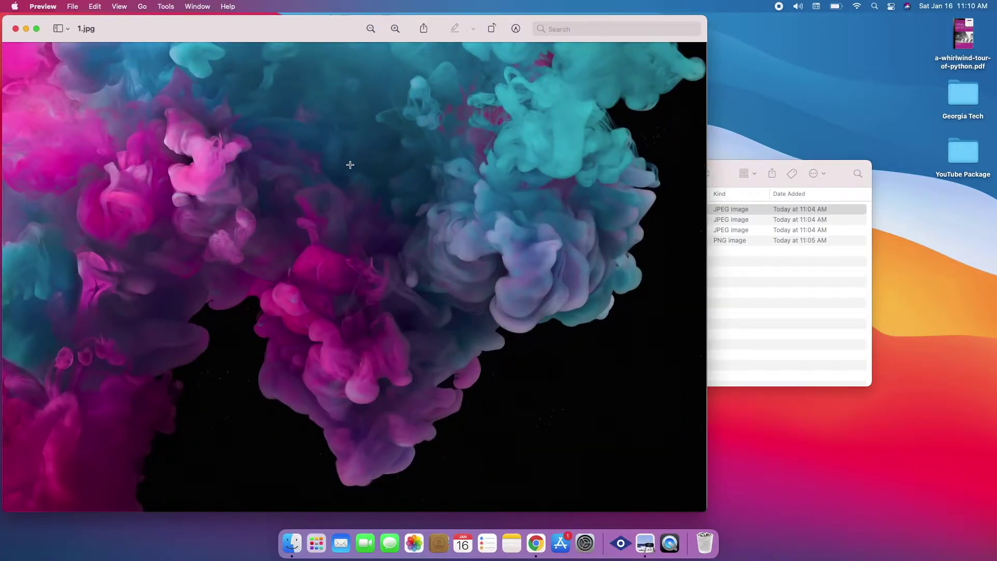
# - Launch Preview from app search and open 1.jpg from the Downloads folder
pyautogui.press('F4')
pyautogui.write('preview')
pyautogui.press('Return')
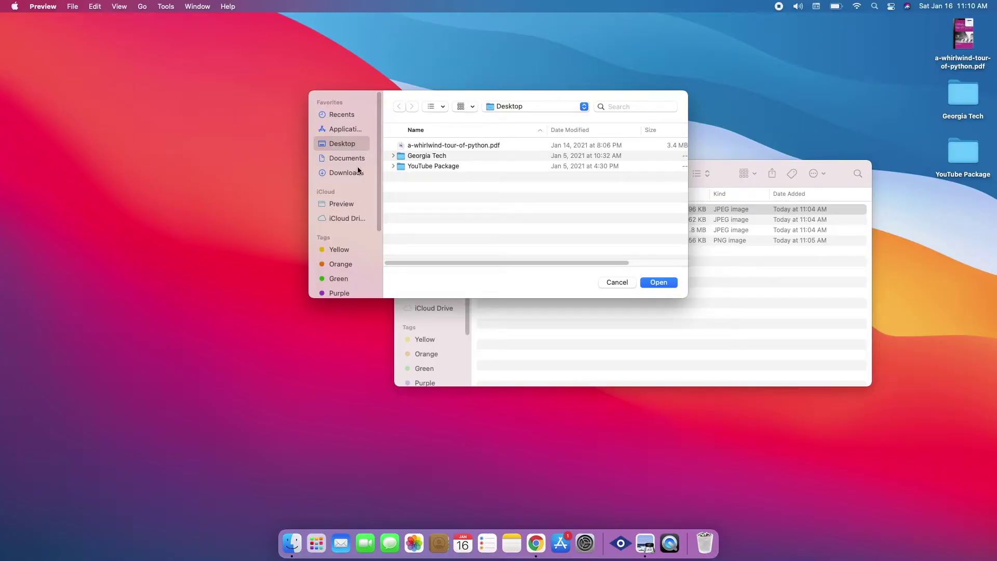
pyautogui.click(353, 176)
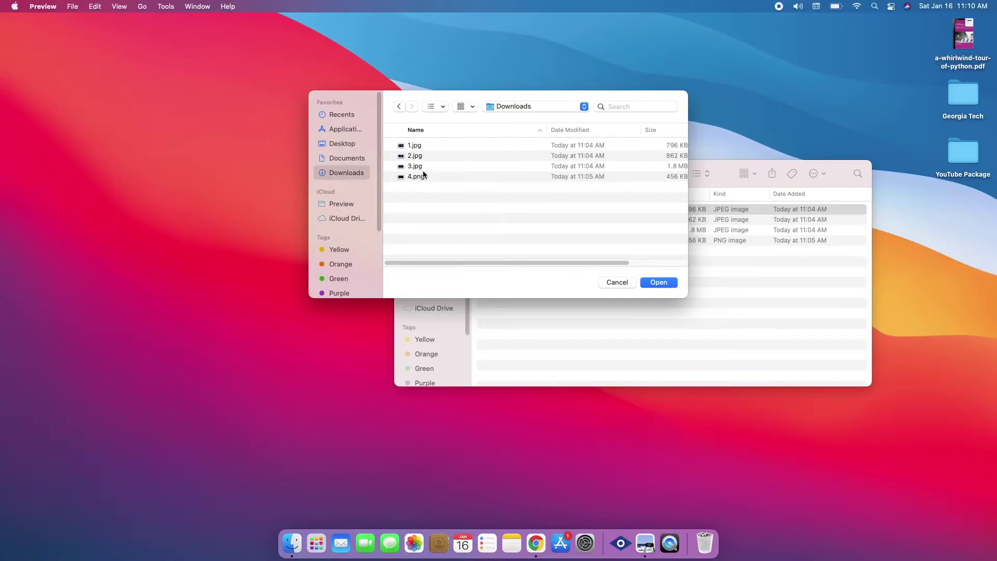
pyautogui.click(423, 146)
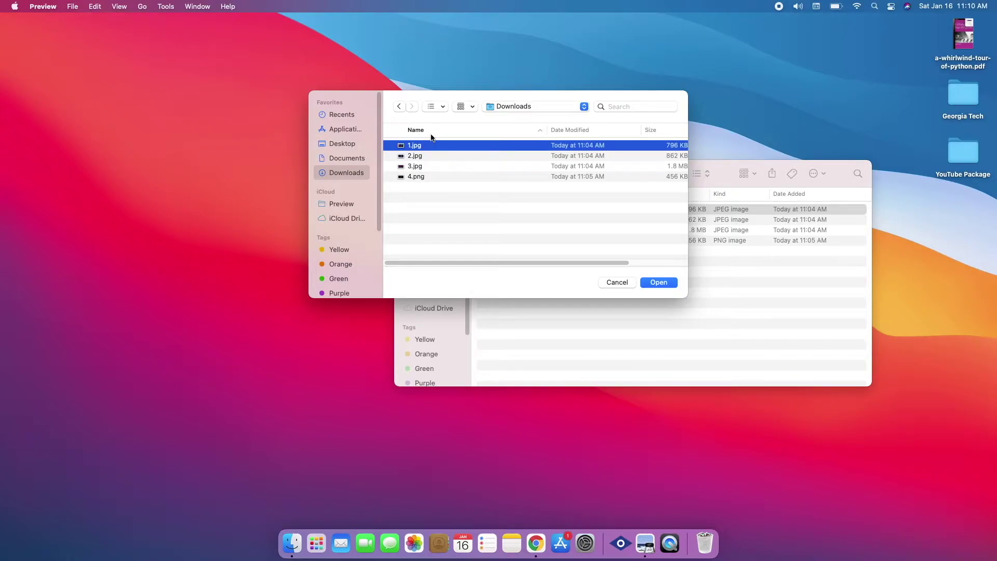
pyautogui.click(657, 282)
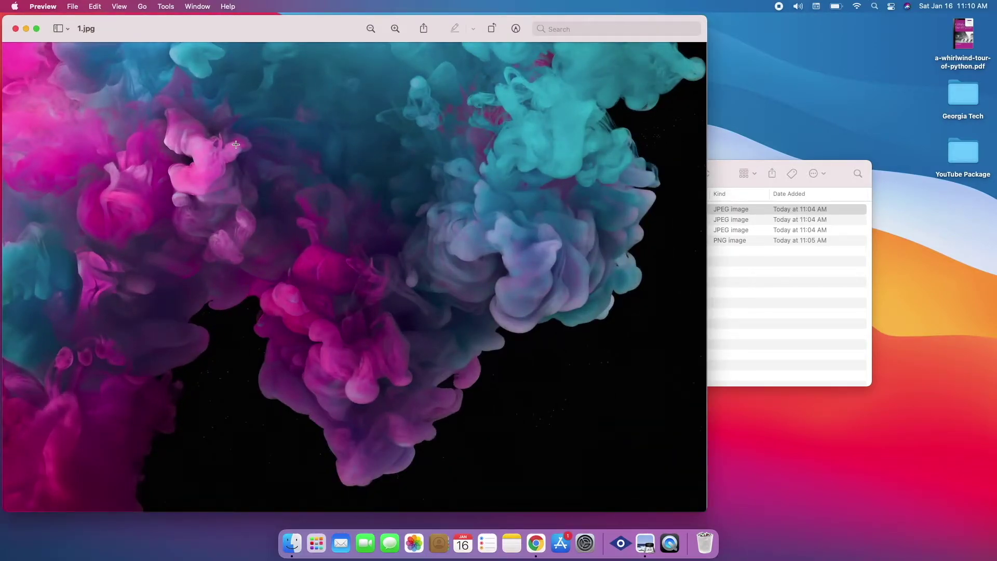
# - Export 1.jpg as a PDF named 'First page' to the Desktop
pyautogui.click(73, 6)
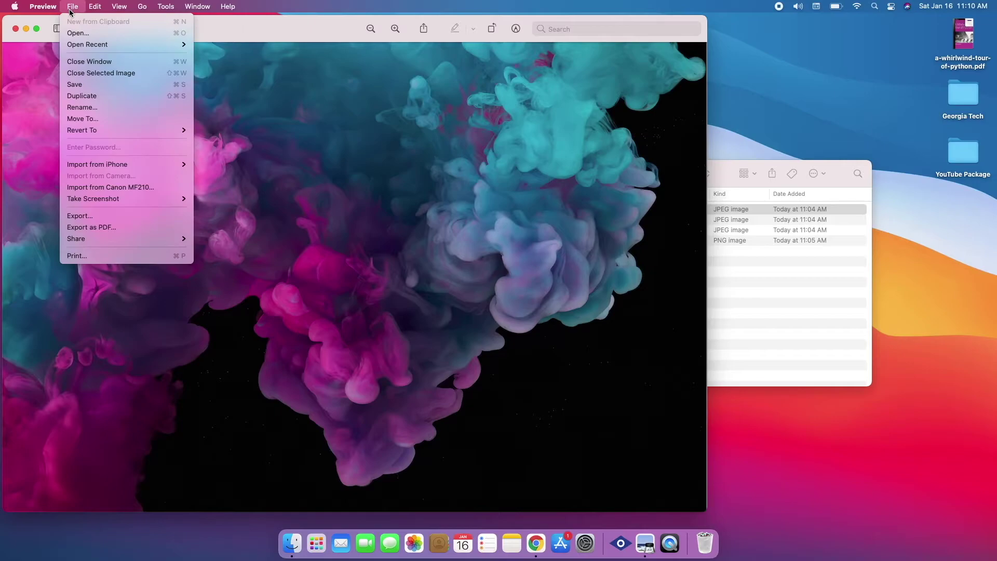
pyautogui.click(97, 229)
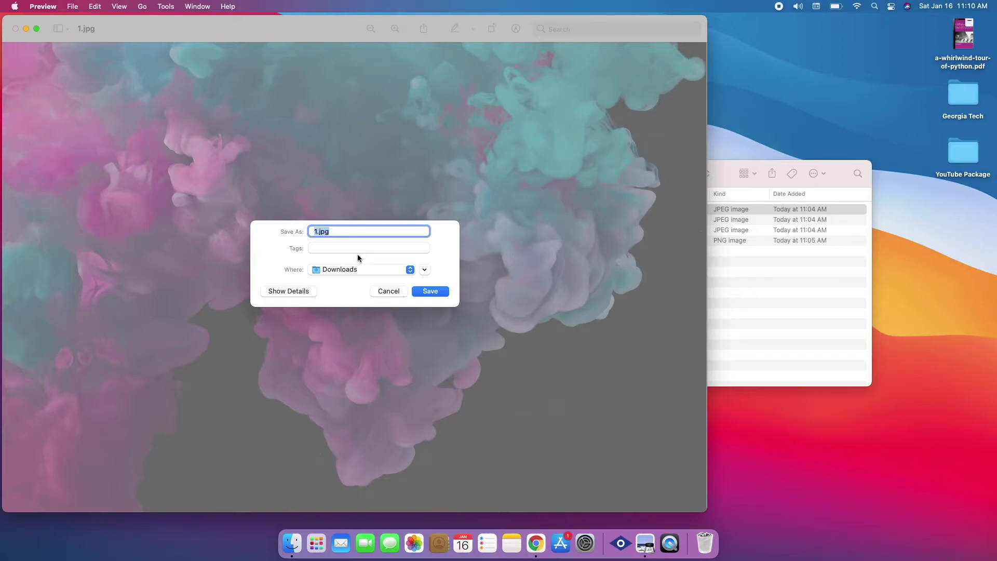
pyautogui.write('First page')
pyautogui.click(355, 270)
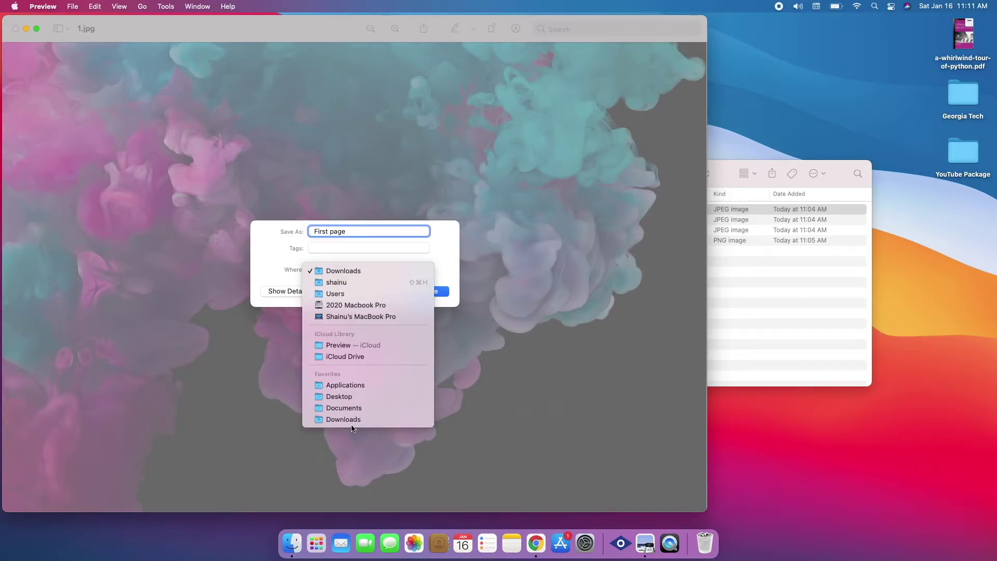
pyautogui.click(338, 397)
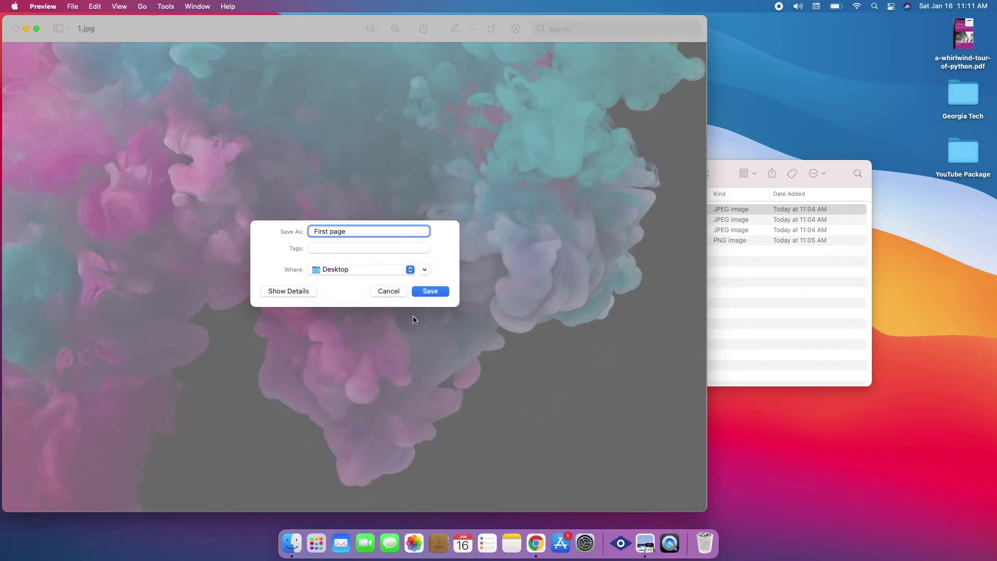
pyautogui.click(425, 292)
pyautogui.press('super+Tab')
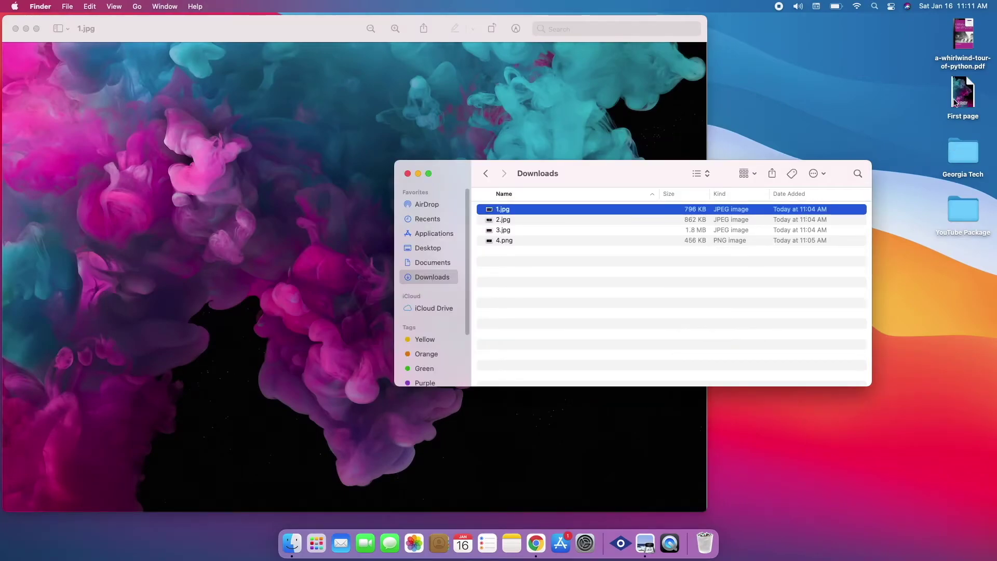
# - Close 1.jpg and open First page from the Desktop with thumbnails shown
pyautogui.click(15, 28)
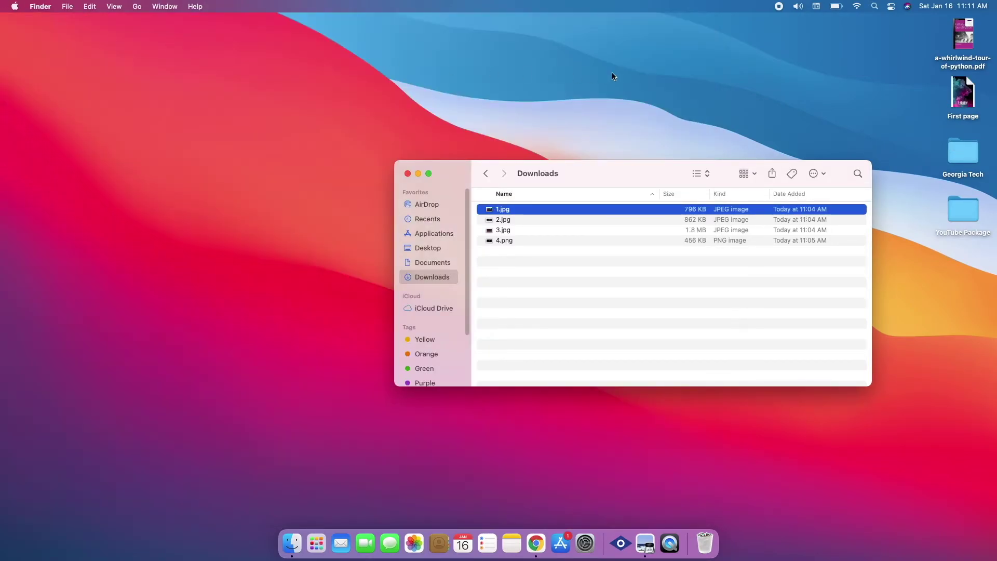
pyautogui.doubleClick(963, 94)
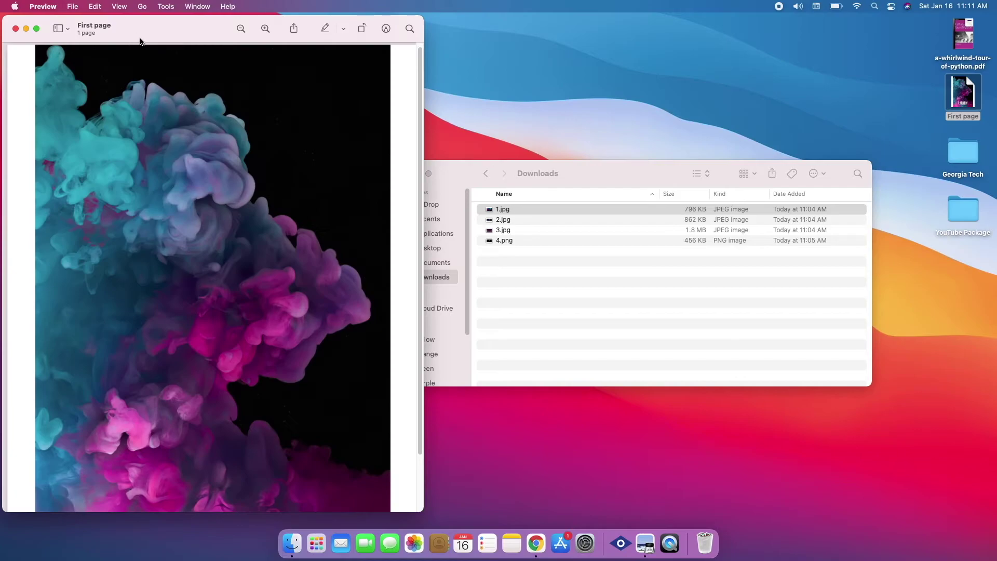
pyautogui.click(119, 6)
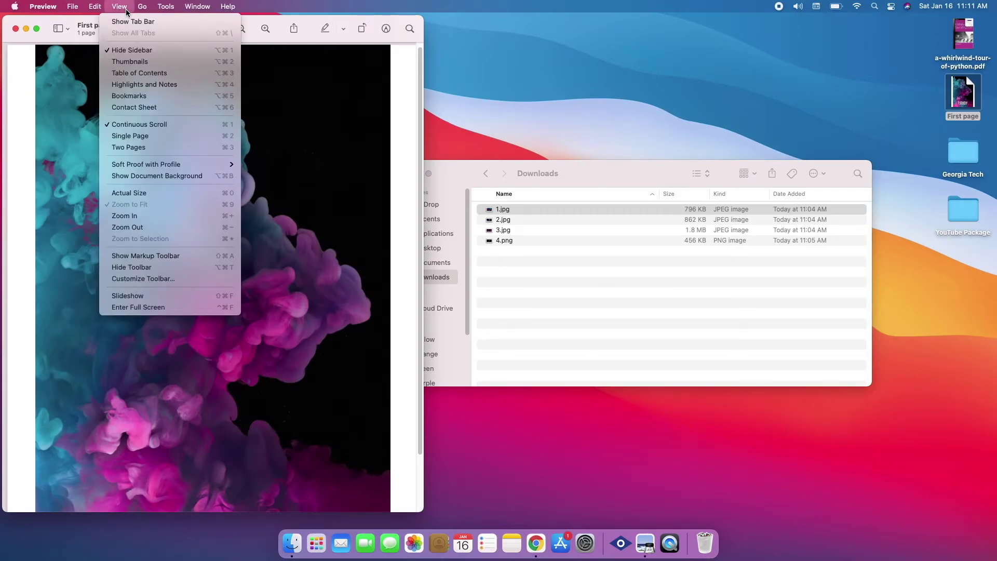
pyautogui.click(131, 62)
# - Select 2.jpg, 3.jpg and 4.png in the Downloads folder
pyautogui.click(572, 258)
pyautogui.moveTo(547, 266)
pyautogui.mouseDown()
pyautogui.moveTo(539, 235)
pyautogui.moveTo(80, 268)
pyautogui.mouseUp()
pyautogui.keyDown('super'); pyautogui.click(539, 220); pyautogui.keyUp('super')
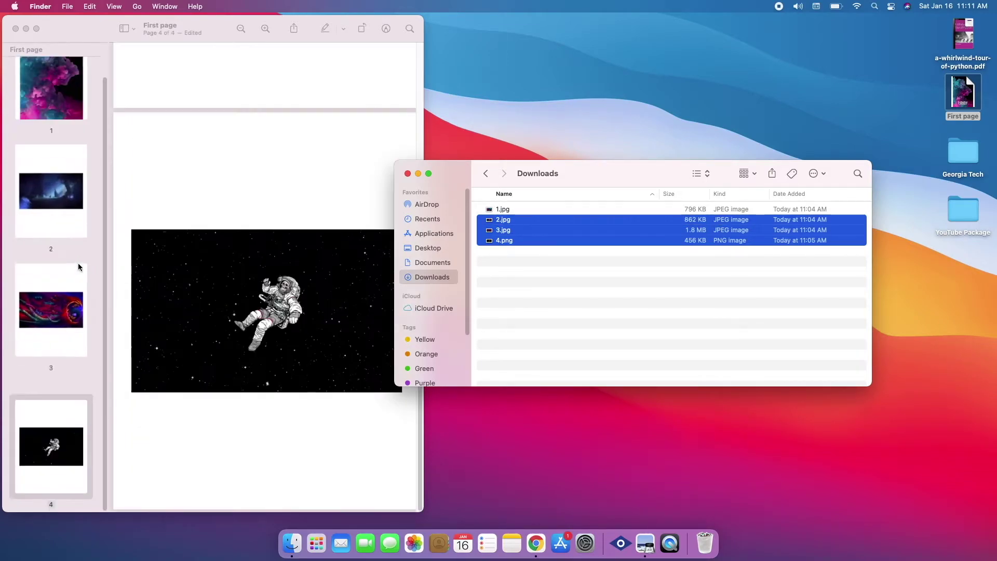
# - Move the colourful swirl page from third to second place in First page
pyautogui.click(66, 276)
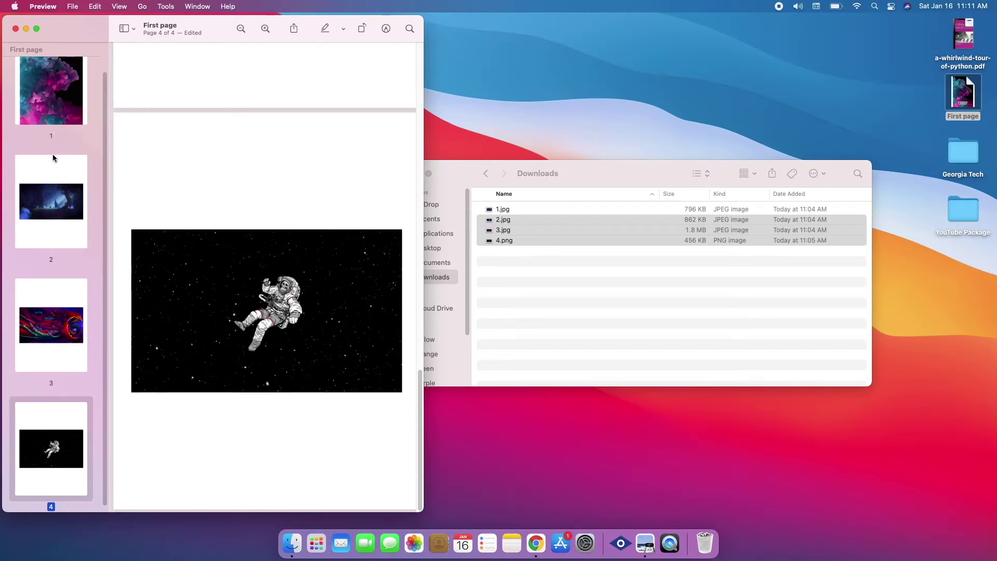
pyautogui.click(56, 335)
pyautogui.moveTo(55, 337); pyautogui.dragTo(68, 186)
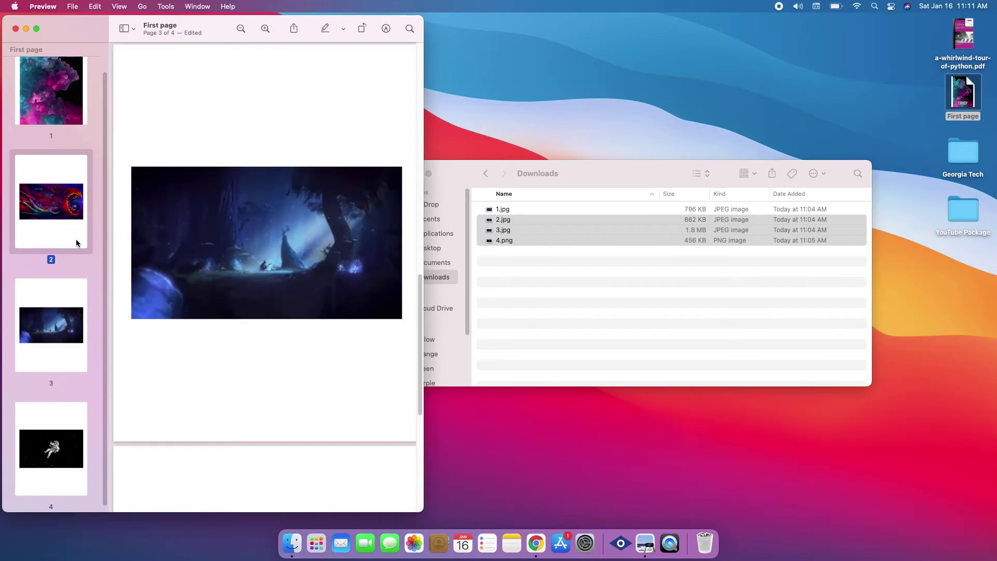
pyautogui.scroll(-1, 43, 158)
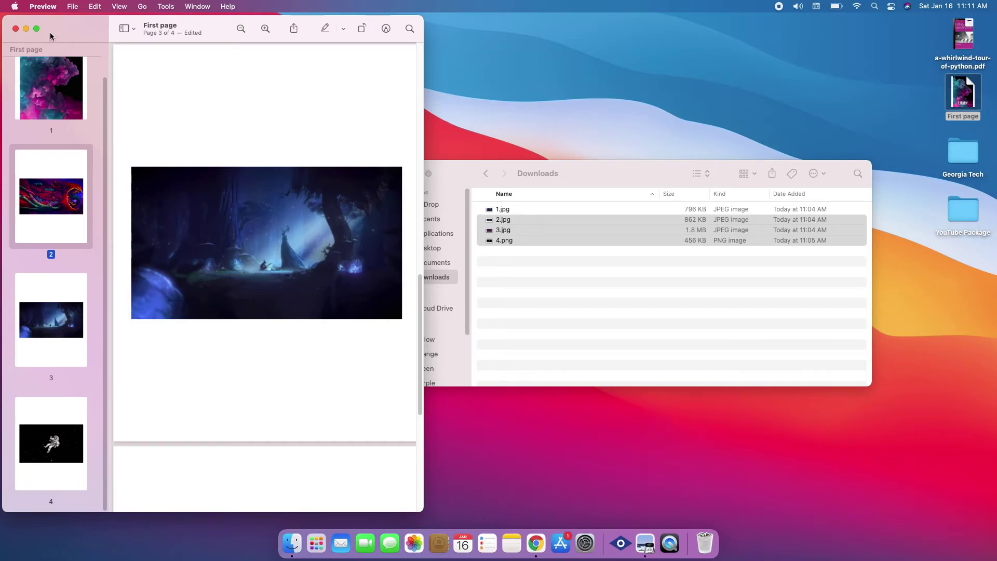
# - Export the four-page document as a PDF named 'Combined' on the Desktop
pyautogui.click(73, 6)
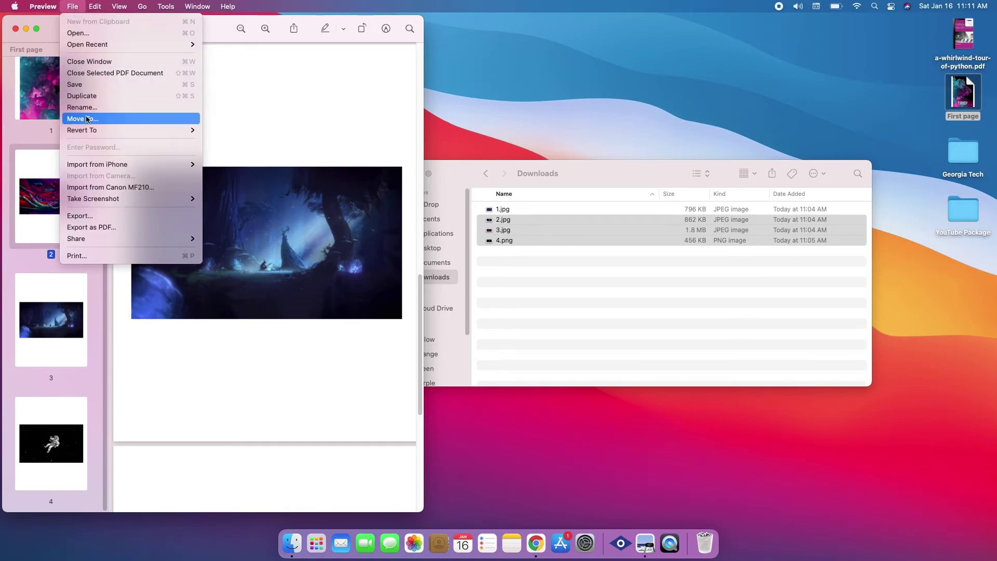
pyautogui.click(92, 228)
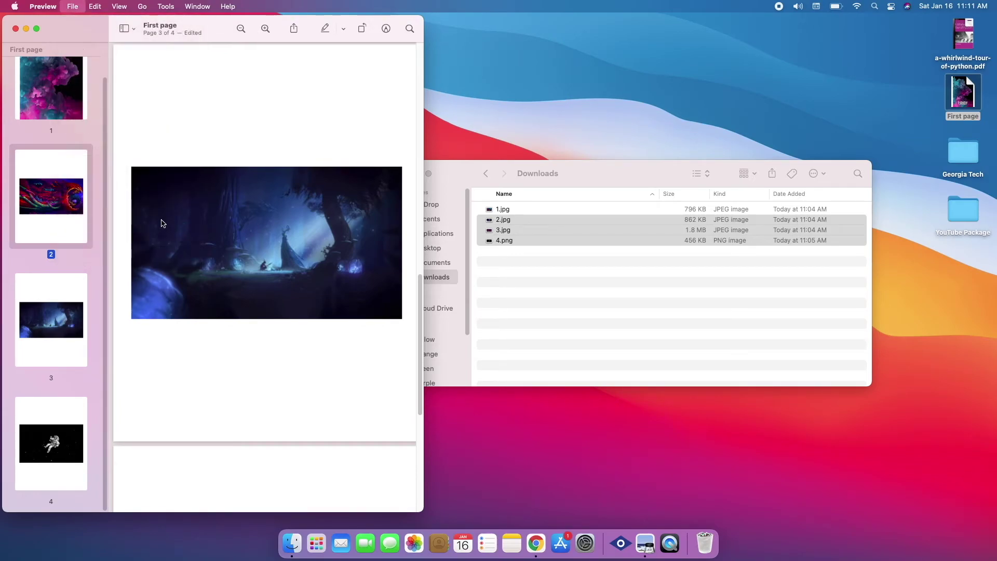
pyautogui.write('Combined')
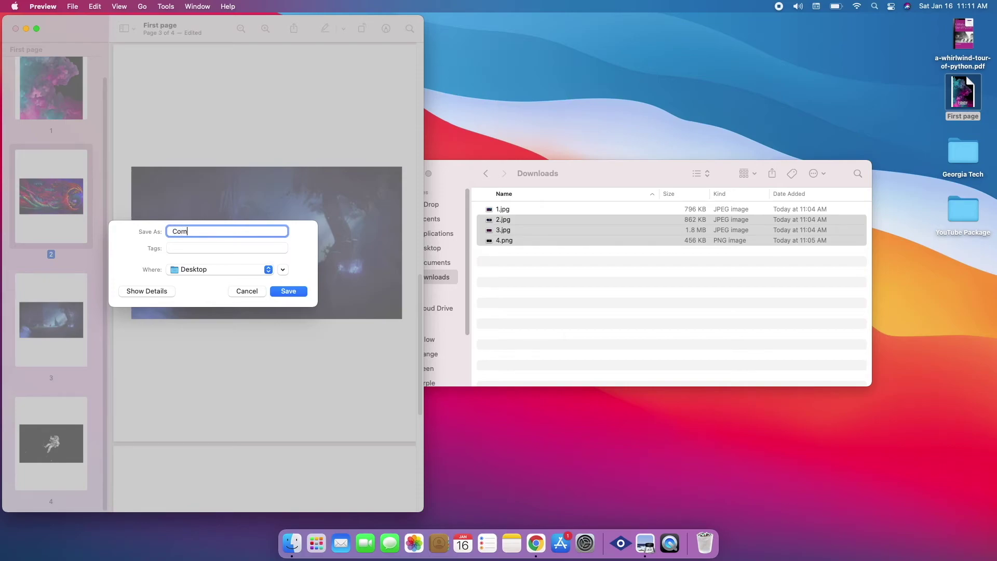
pyautogui.press('Return')
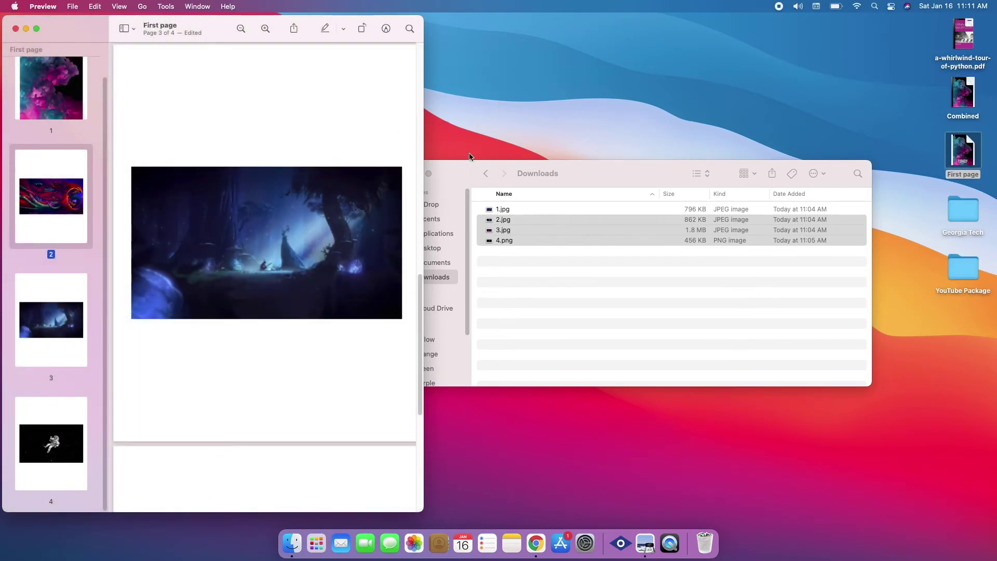
# - Open Combined and view pages 2, 3 and 4 to check them
pyautogui.doubleClick(966, 98)
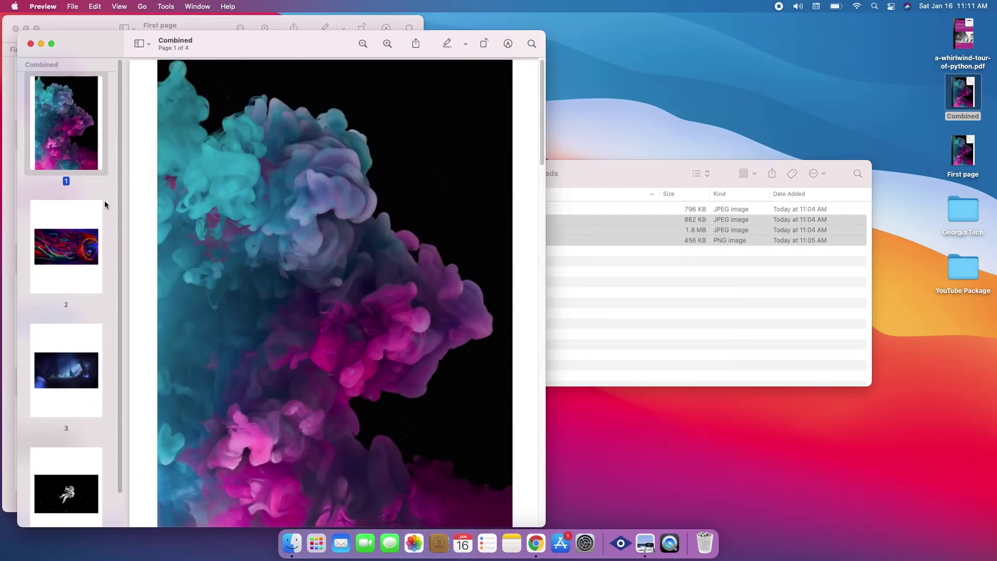
pyautogui.click(82, 231)
pyautogui.click(63, 340)
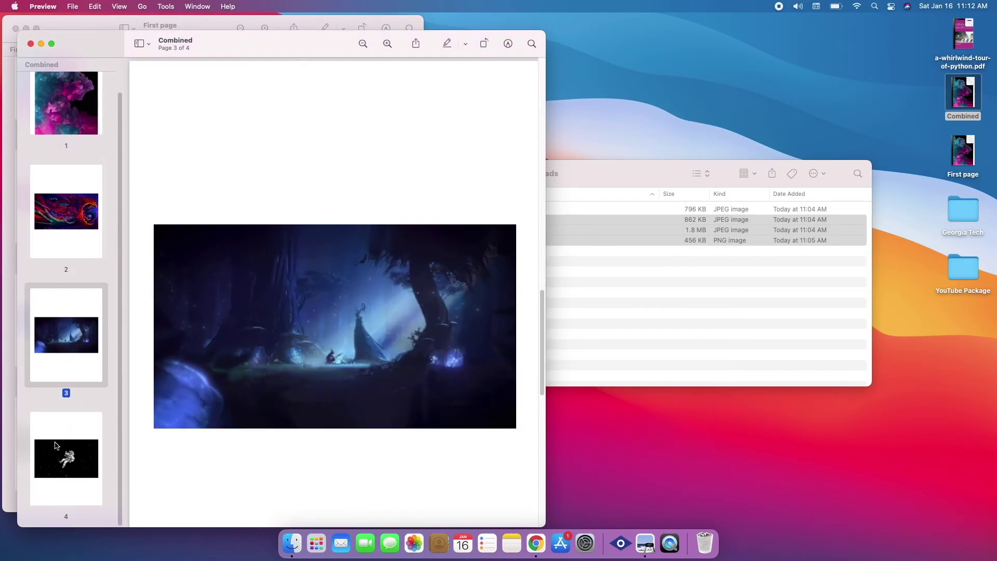
pyautogui.click(62, 444)
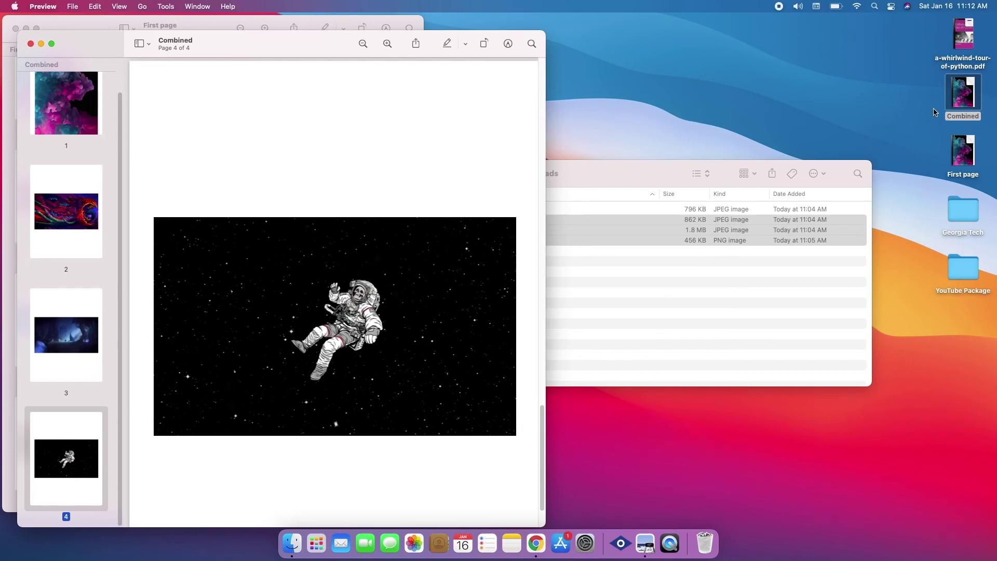
# - Show Get Info for Combined on the Desktop, a 3.8 MB PDF
pyautogui.rightClick(966, 102)
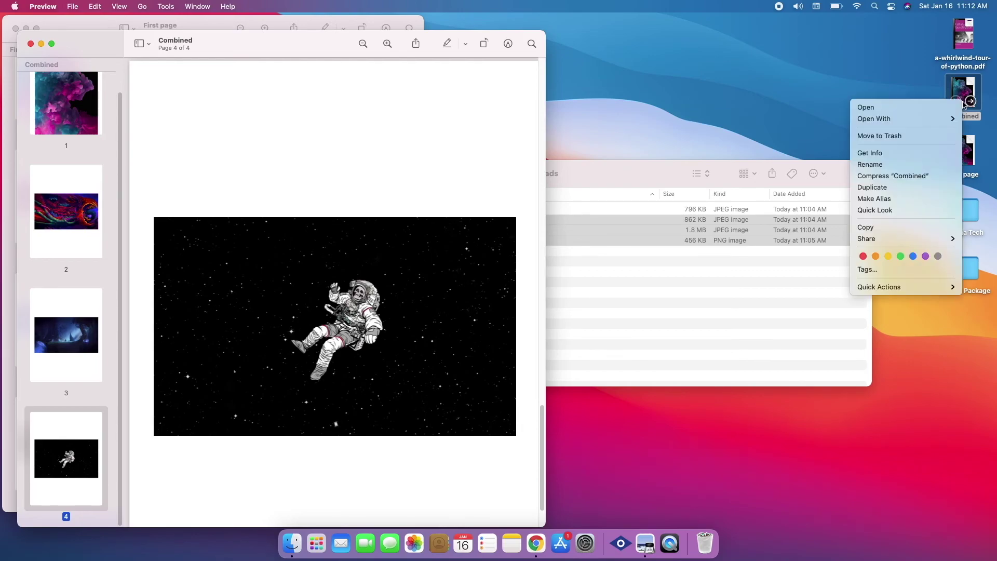
pyautogui.click(924, 154)
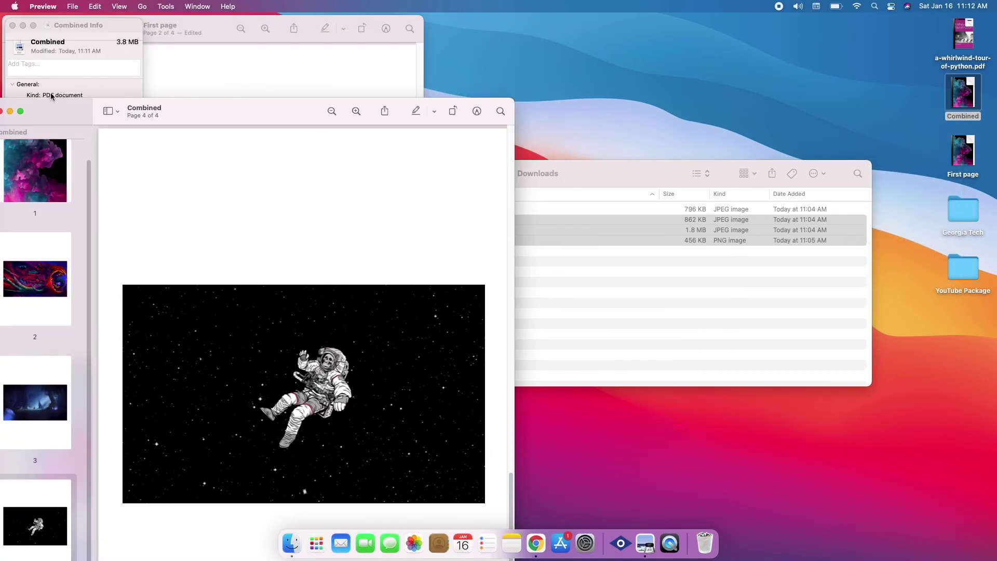